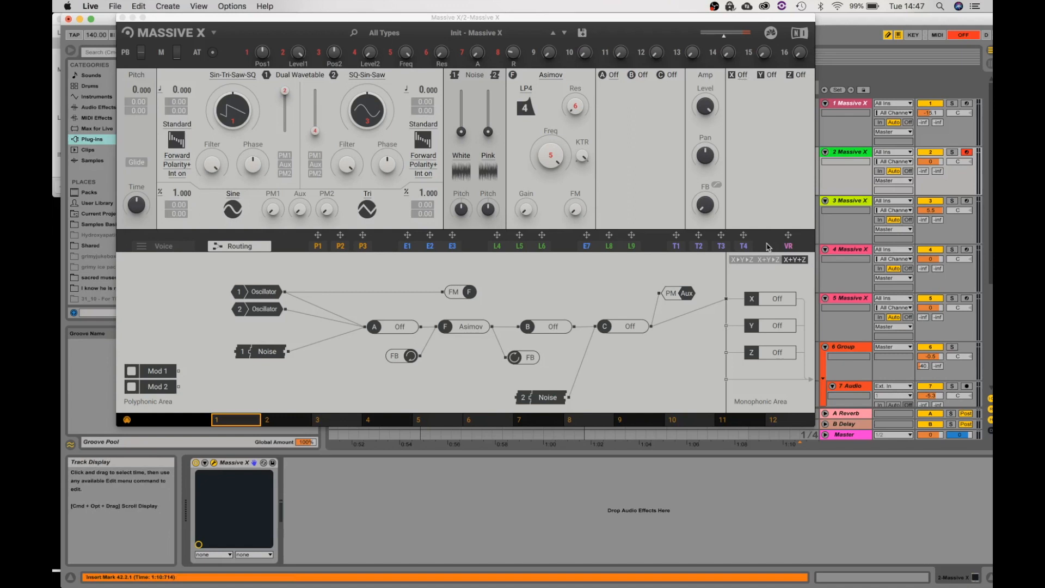
Cycle the monophonic effects routing through X▸Y▸Z and X+Y▸Z back to X+Y+Z, and open the X slot's effect choices
left_click(747, 261)
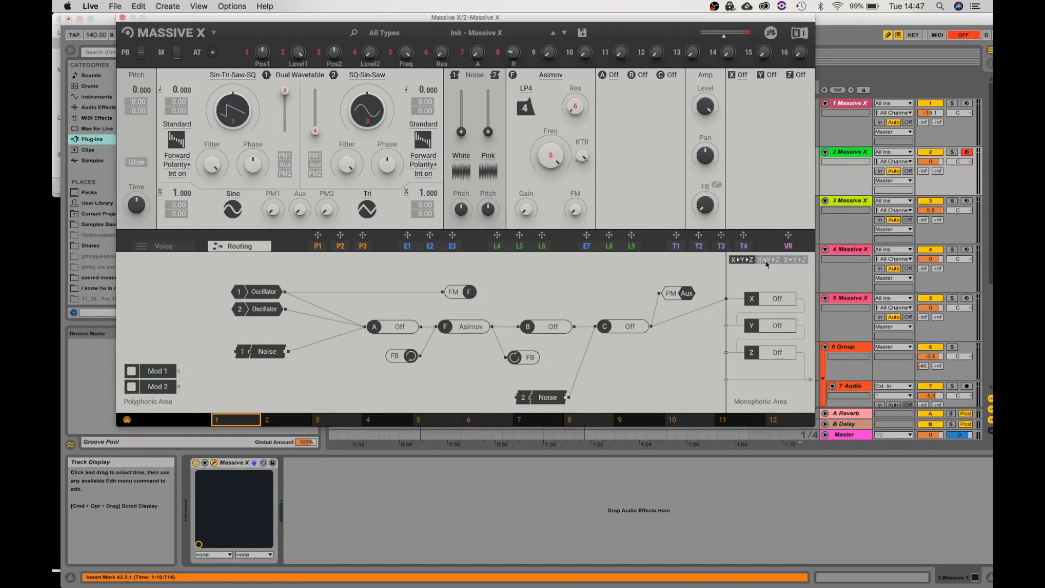
left_click(768, 261)
left_click(793, 262)
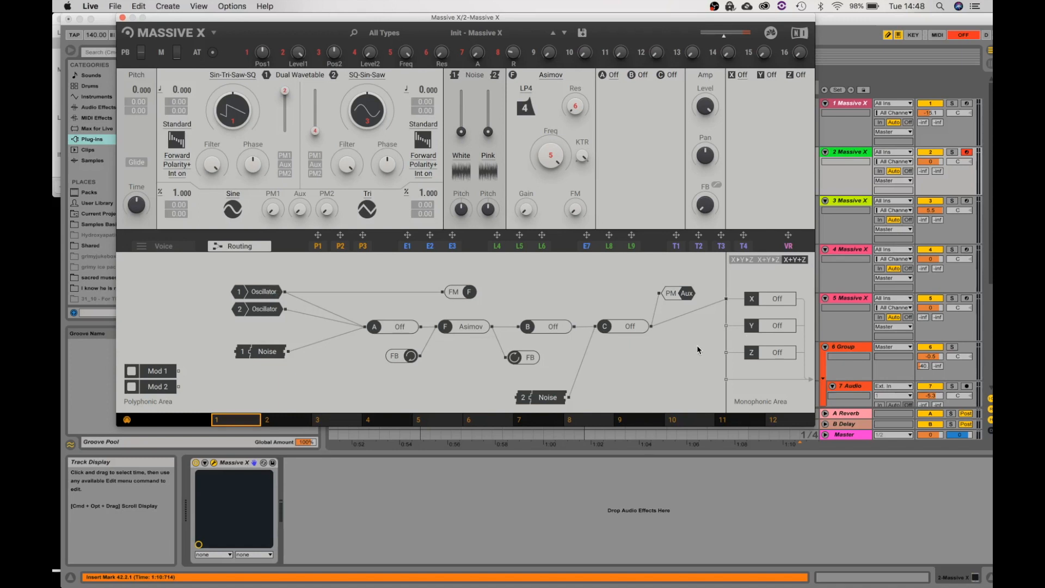
left_click(742, 76)
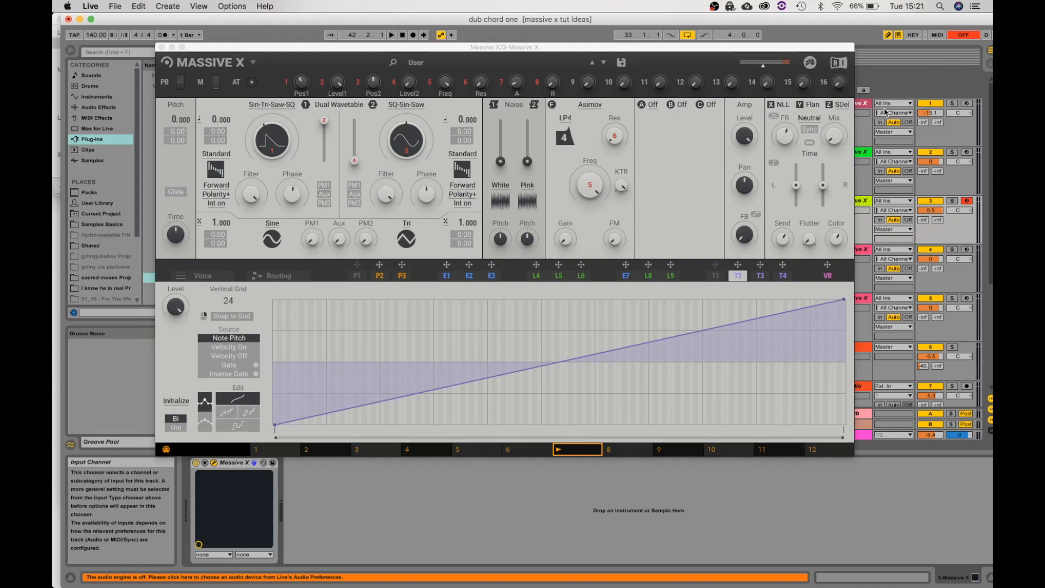
Examine the pages of the P1 performer, the E1–E3 envelopes, the L4 modulator and the T2 tracker
left_click(364, 276)
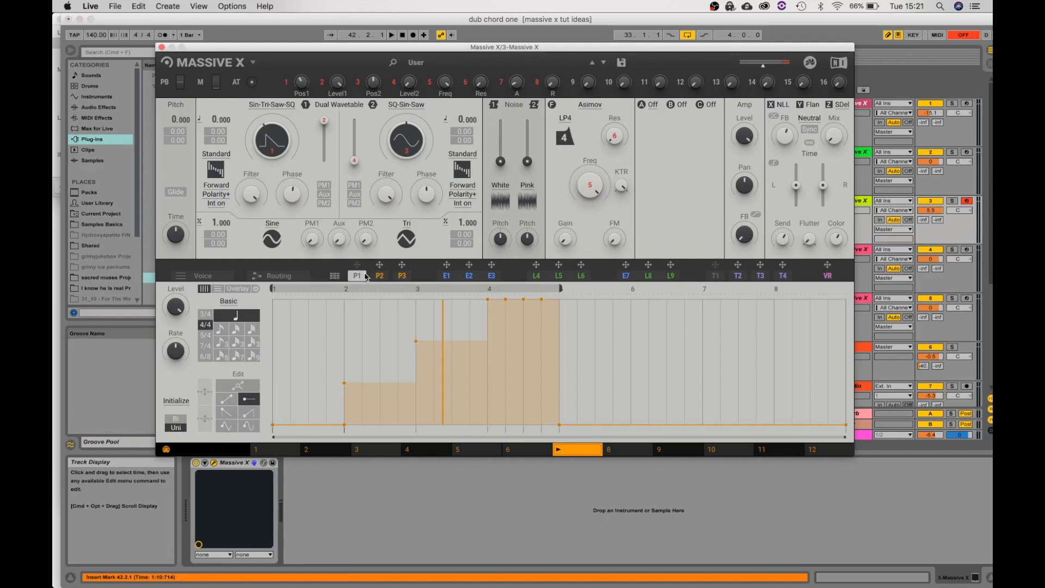
left_click(445, 276)
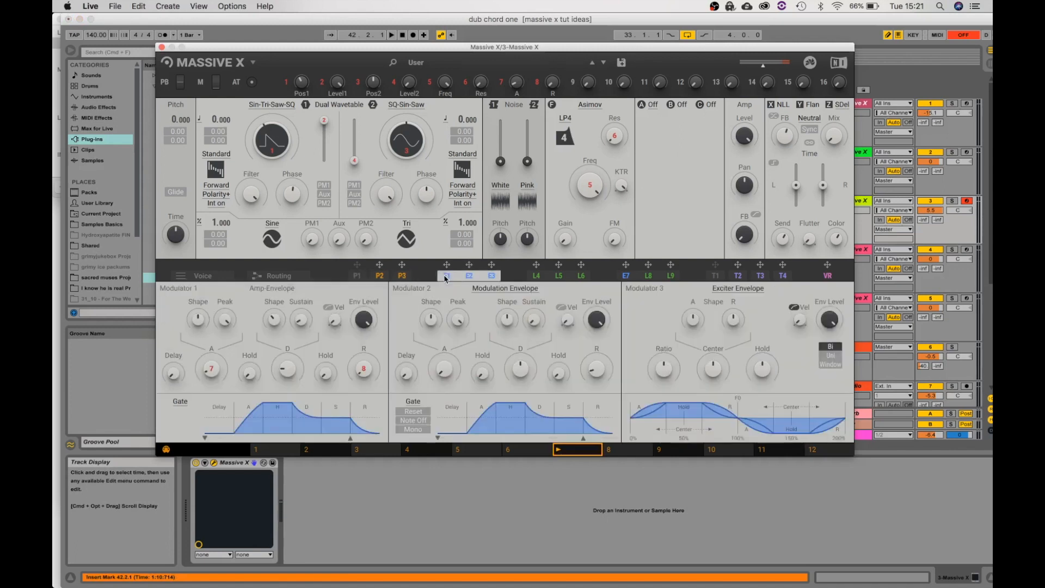
left_click(533, 275)
left_click(738, 276)
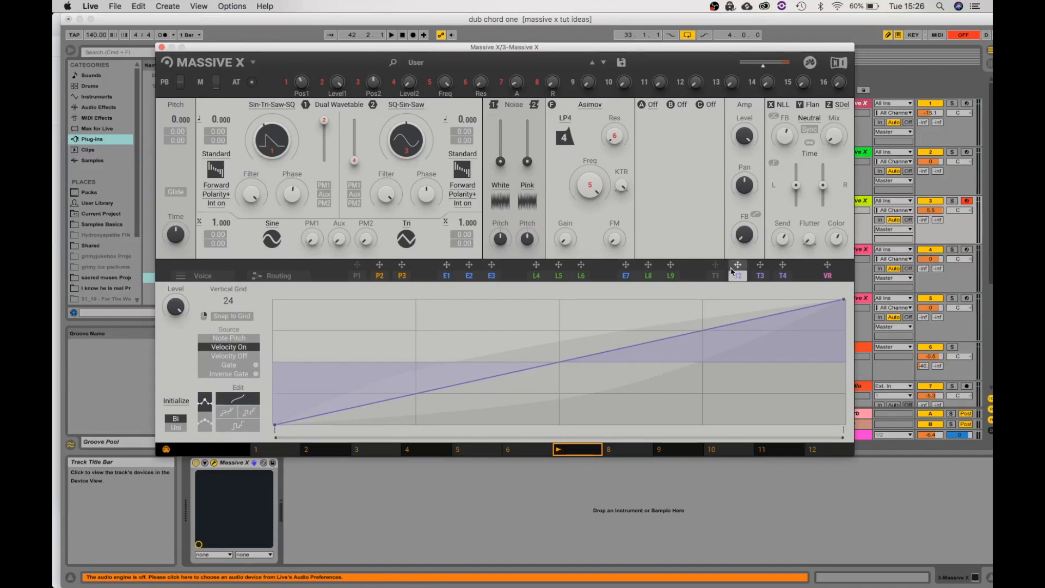
left_click(447, 276)
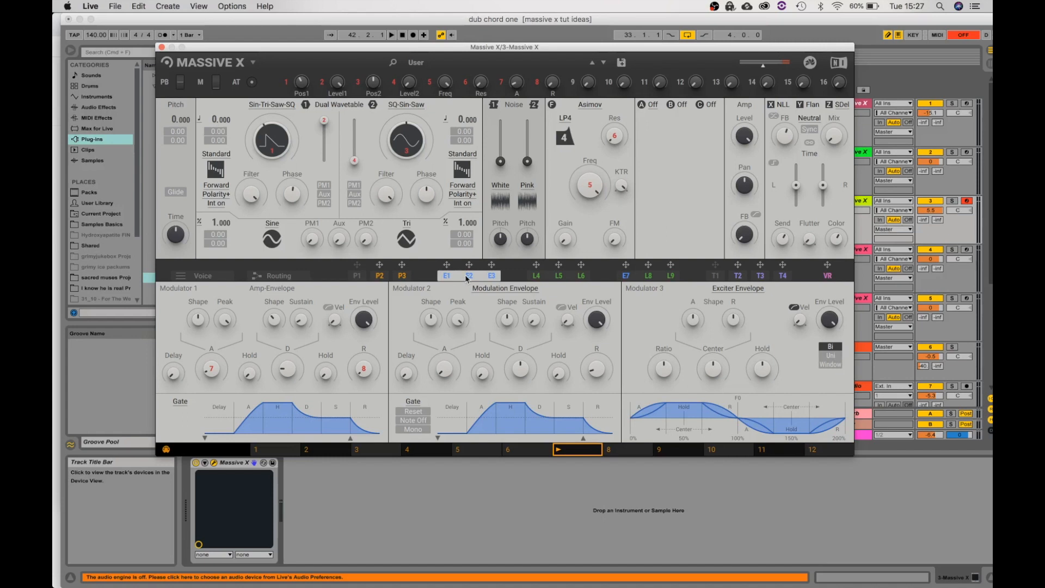
mouse_move(469, 264)
left_mouse_down()
mouse_move(786, 189)
mouse_move(790, 218)
mouse_move(472, 267)
left_mouse_up()
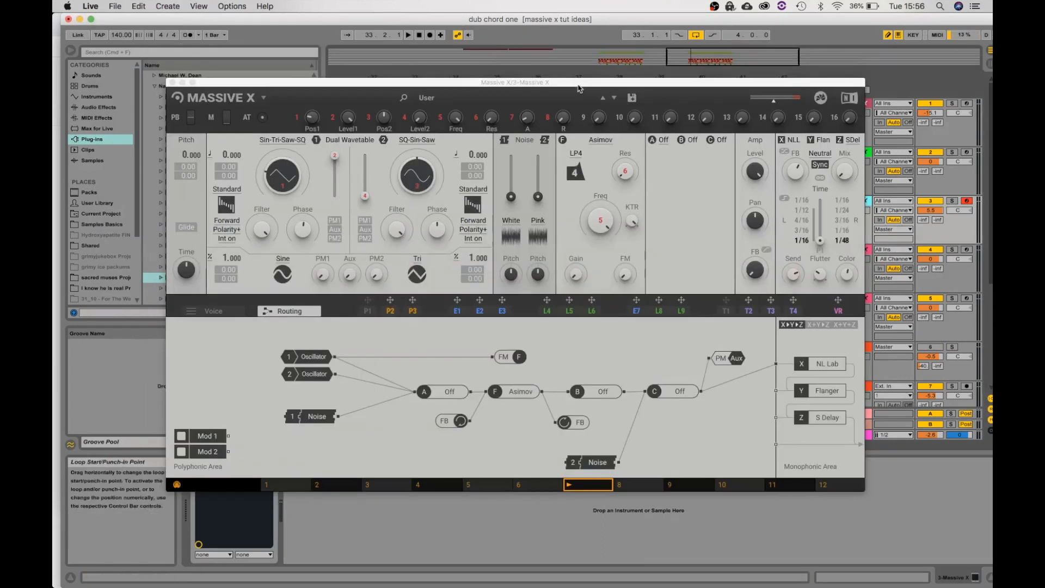
Toggle the stereo delay's Sync off and back on, and adjust its Mix and Time controls
left_click_drag(577, 92, 568, 52)
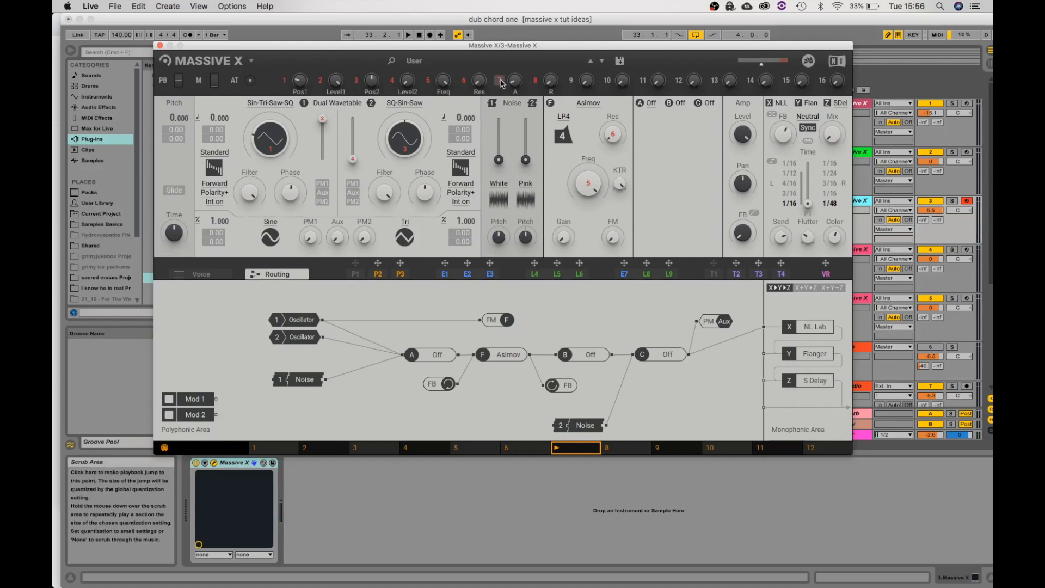
left_click_drag(514, 47, 483, 24)
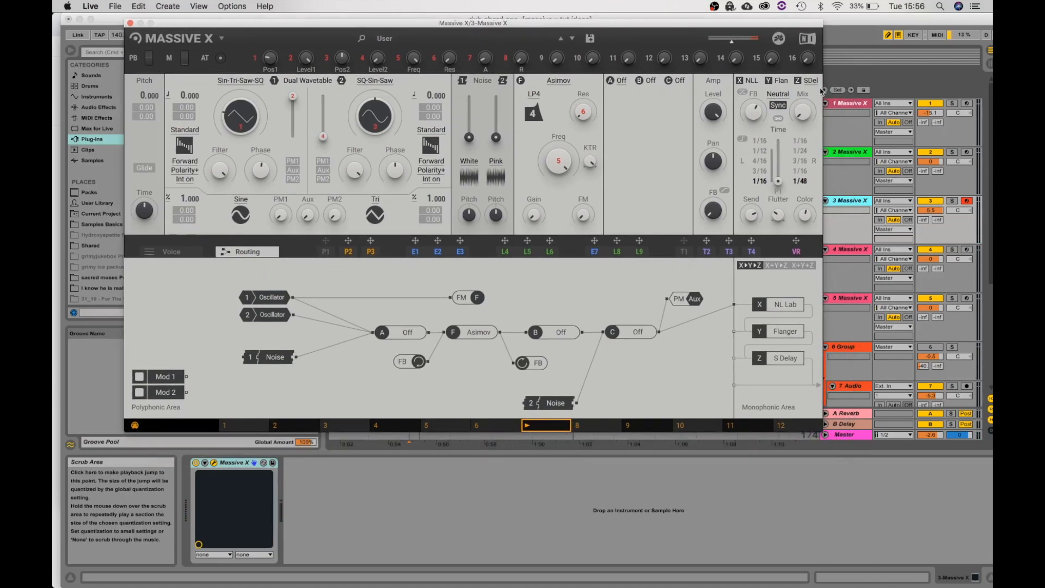
left_click(807, 80)
left_click(806, 80)
left_click(778, 106)
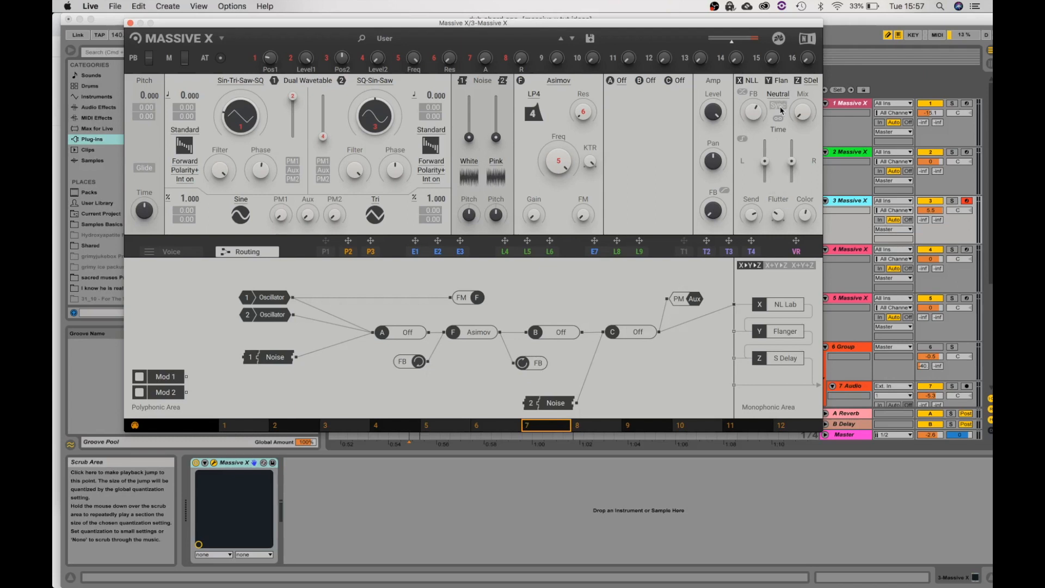
left_click(780, 107)
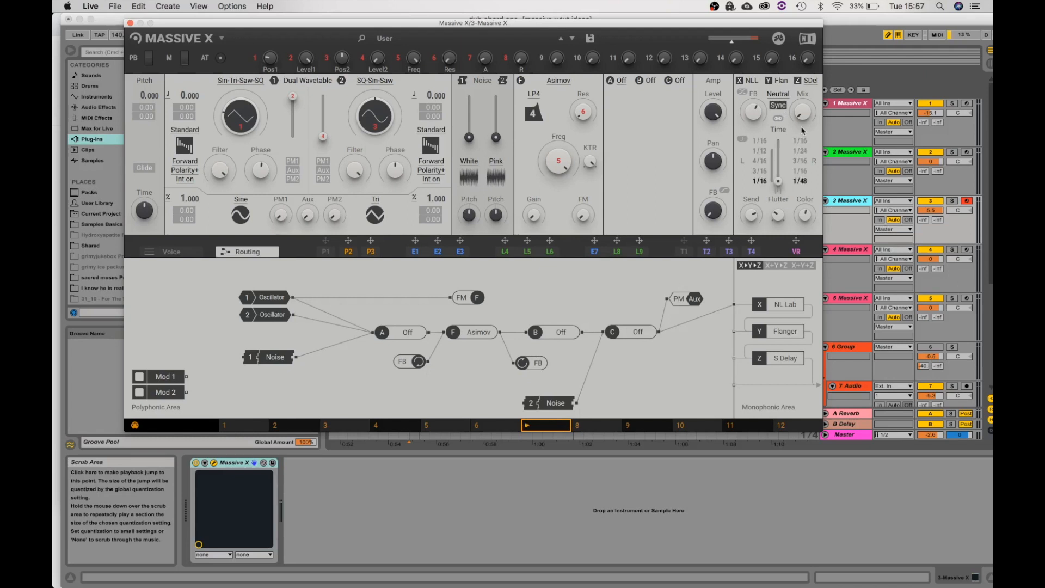
left_click_drag(804, 114, 804, 105)
mouse_move(778, 181)
left_mouse_down()
mouse_move(778, 150)
mouse_move(778, 181)
left_mouse_up()
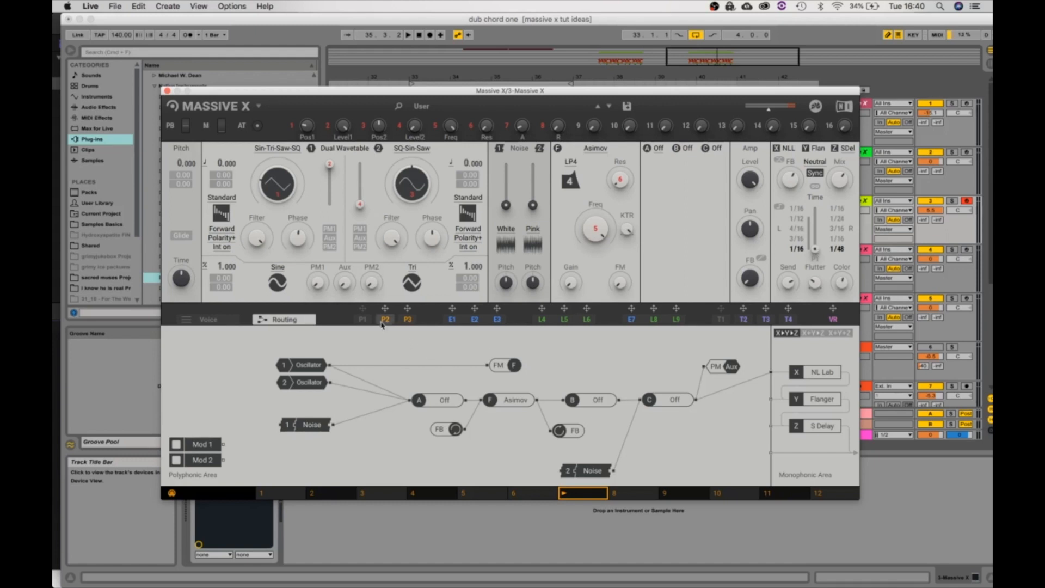
Review the P1 performer pattern and the Voice page, and unmute all P1 connections
left_click(363, 319)
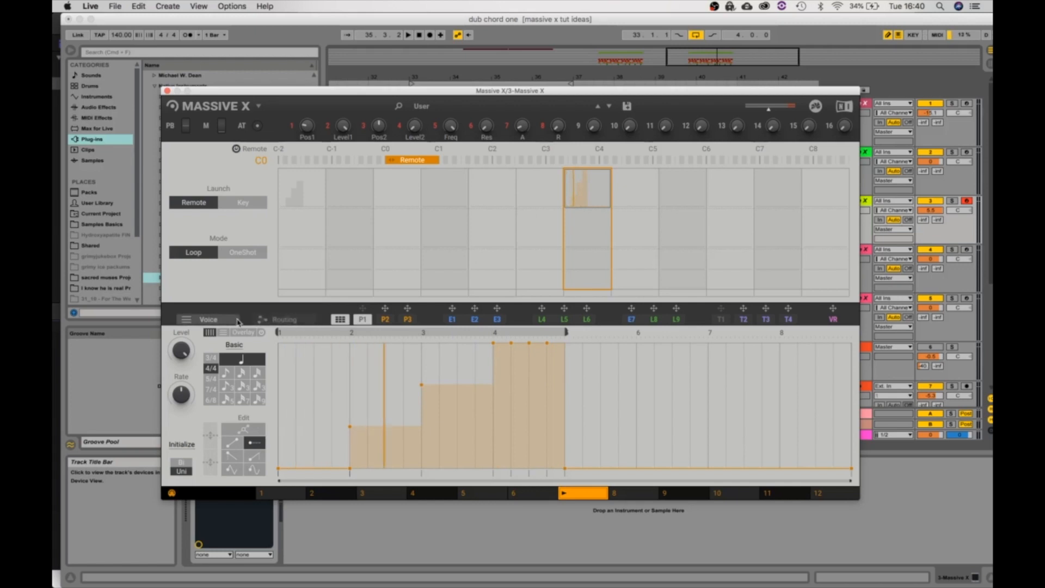
left_click(208, 319)
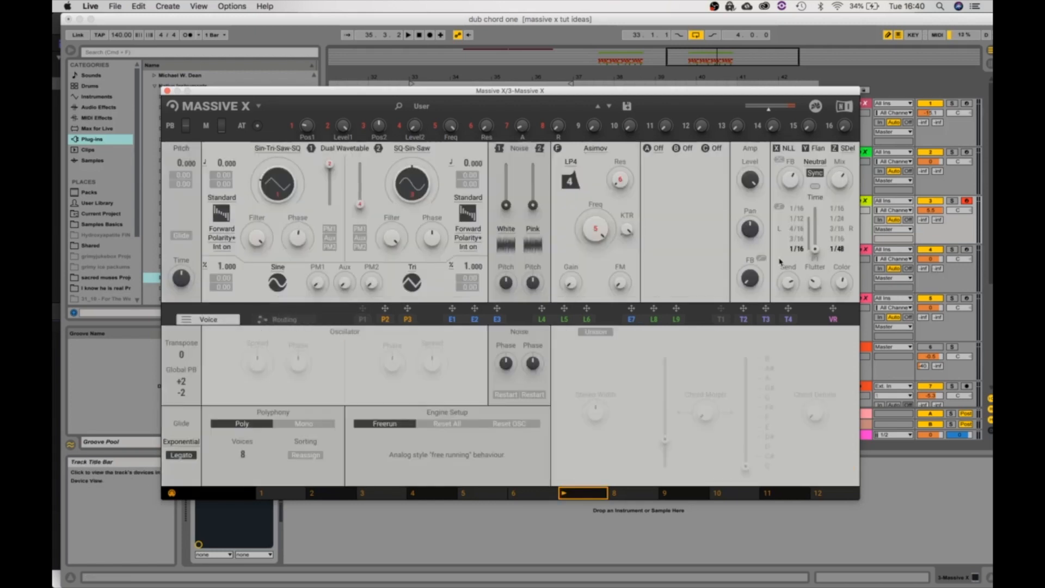
right_click(363, 319)
left_click(363, 335)
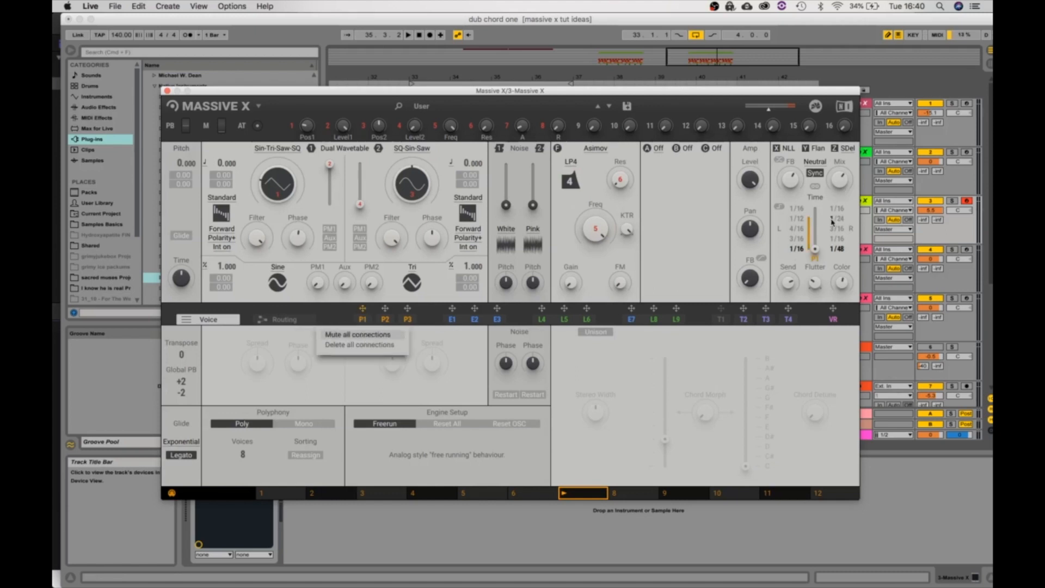
Play the arrangement to hear P1 modulating the stereo delay's time, and stop playback
left_click_drag(473, 90, 428, 90)
left_click(405, 92)
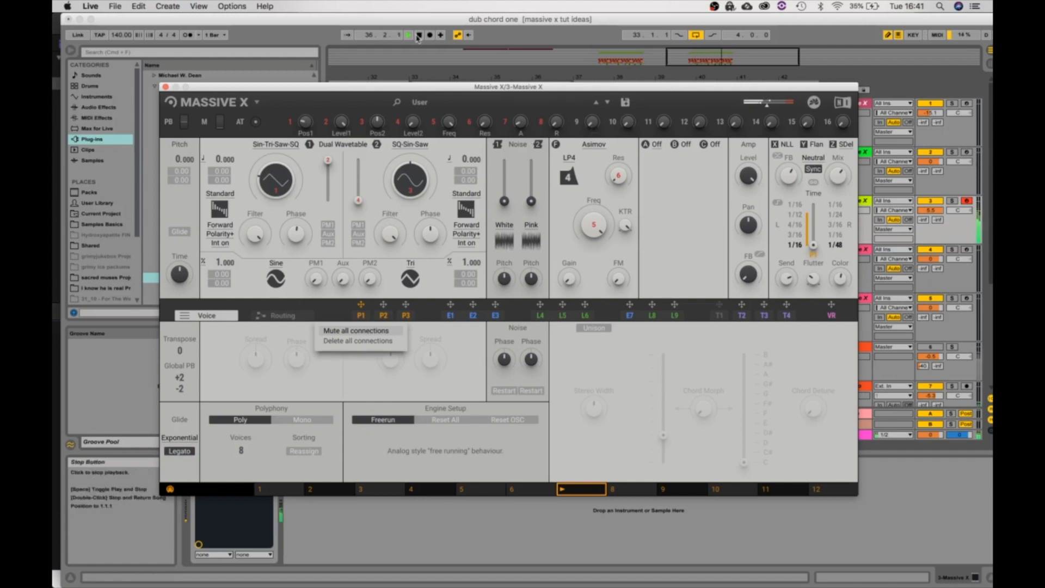
left_click(419, 35)
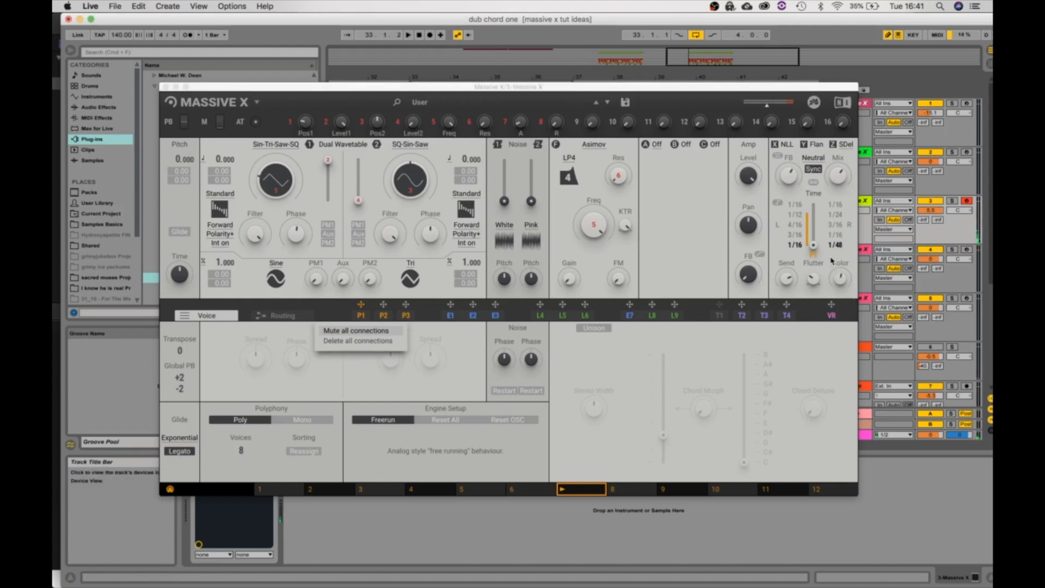
View the list of effects available for the X slot and close it, keeping Nonlinear Lab
left_click_drag(664, 89, 682, 181)
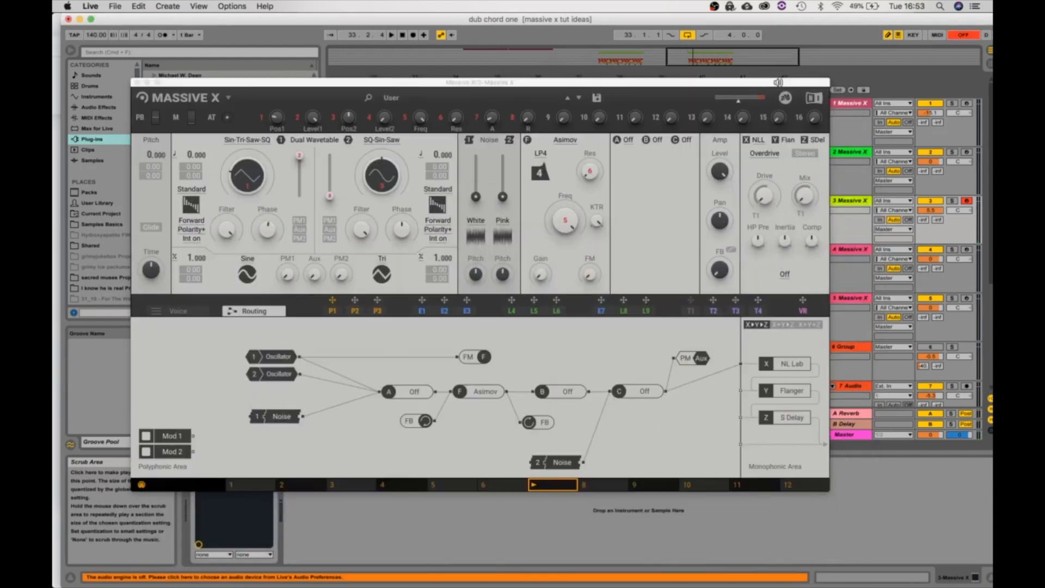
left_click_drag(784, 83, 784, 71)
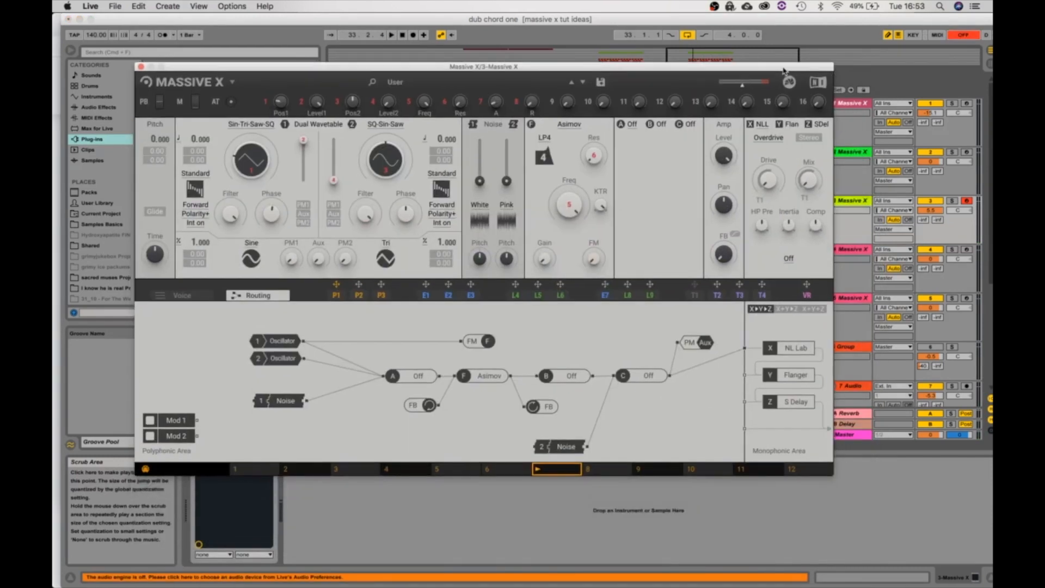
left_click(762, 124)
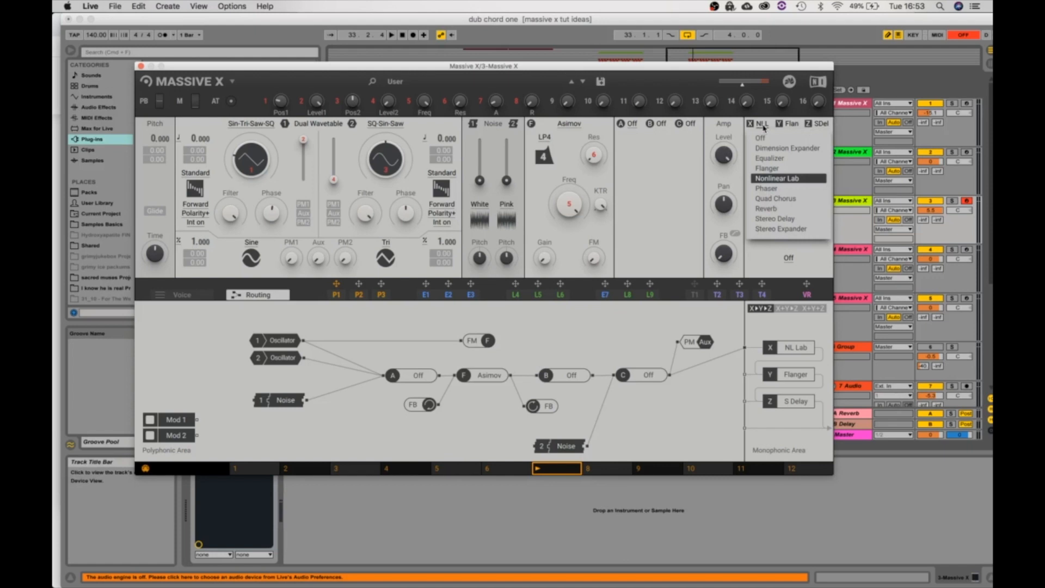
left_click(770, 255)
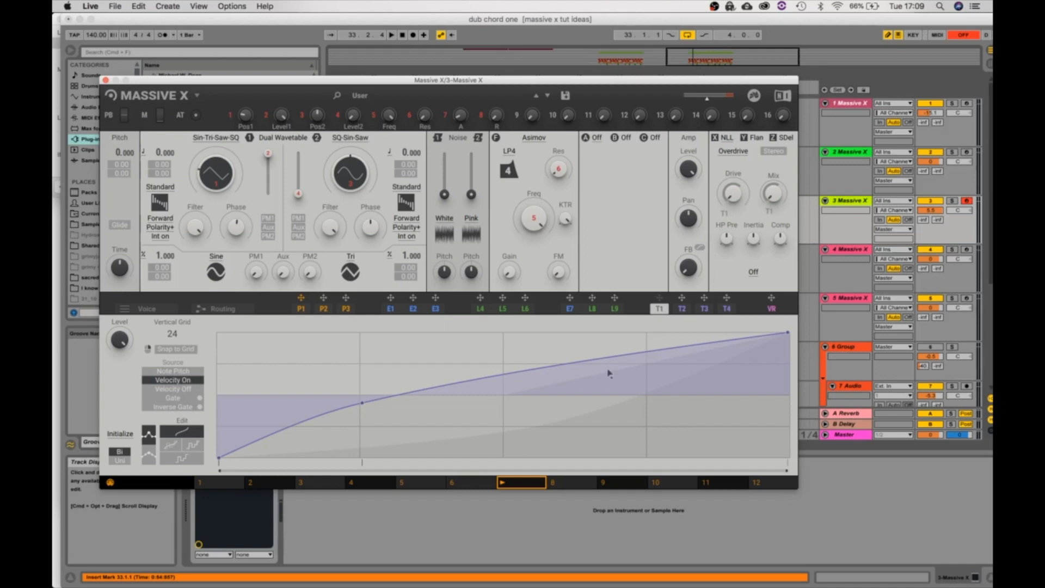
Unmute all connections of the T1 tracker, and audition its modulation of the overdrive's Drive and Mix during playback
right_click(656, 313)
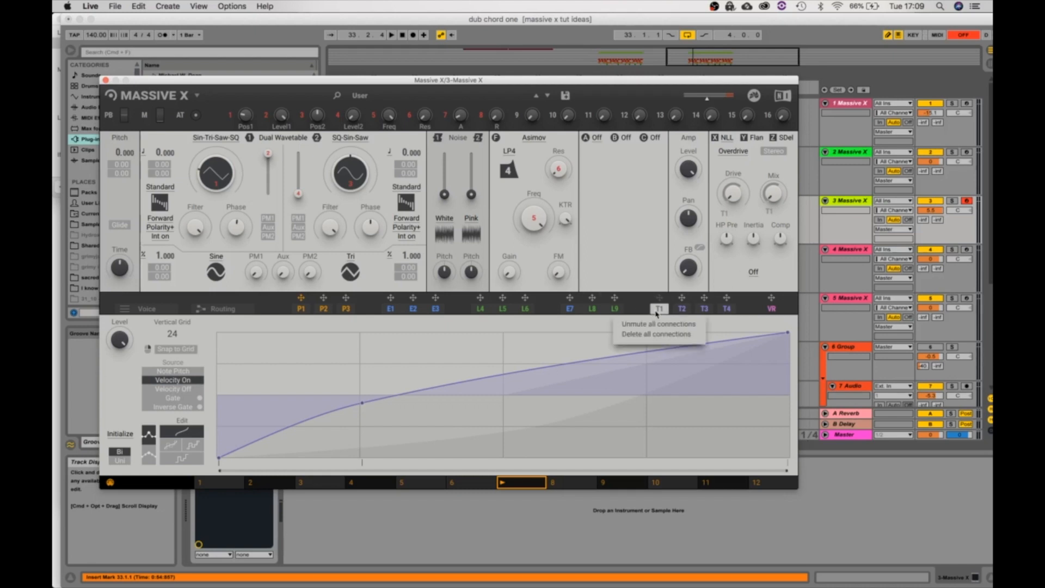
left_click(750, 216)
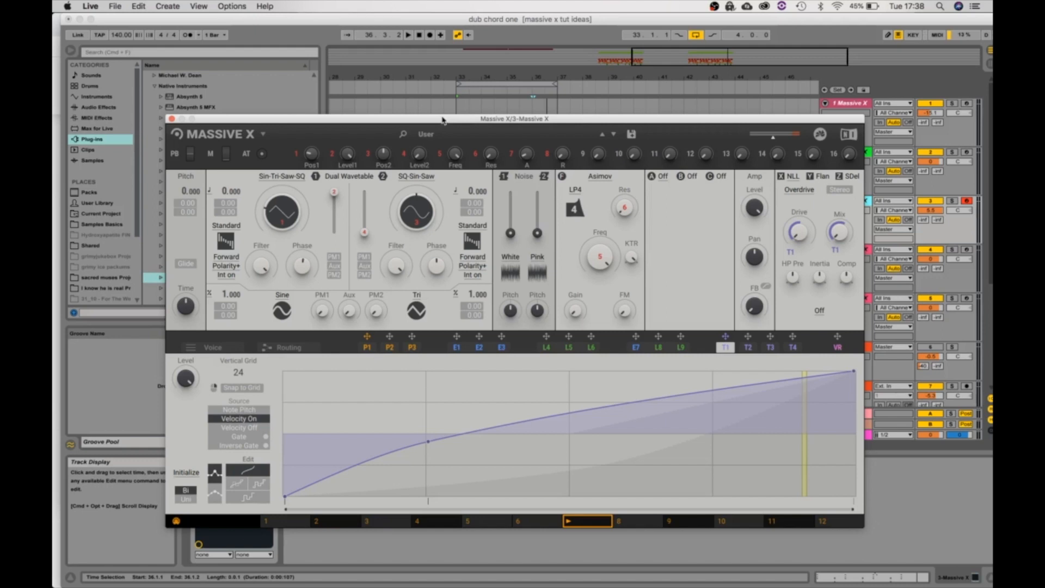
left_click(450, 90)
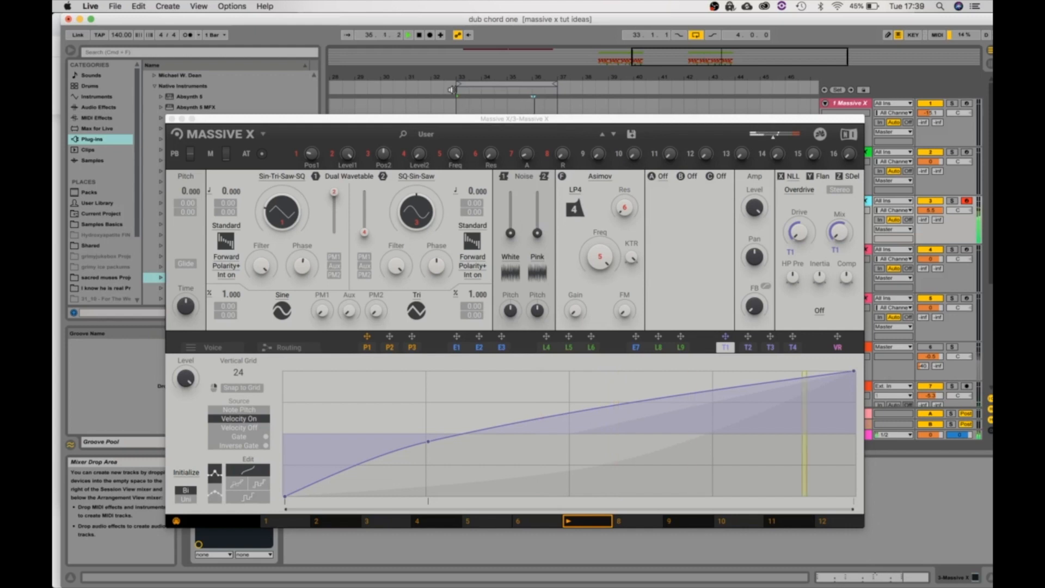
key("space")
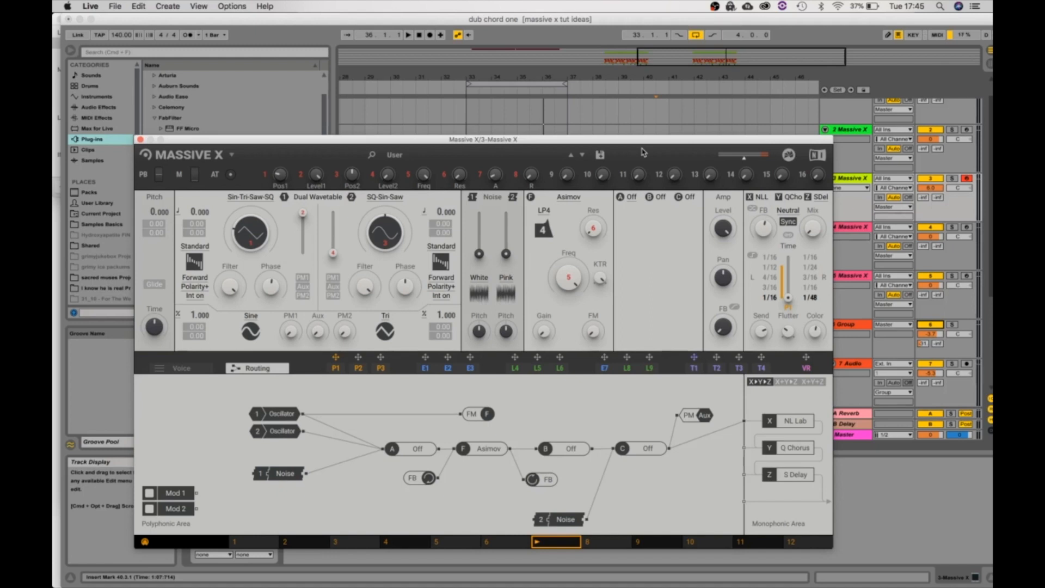
left_click_drag(639, 143, 634, 95)
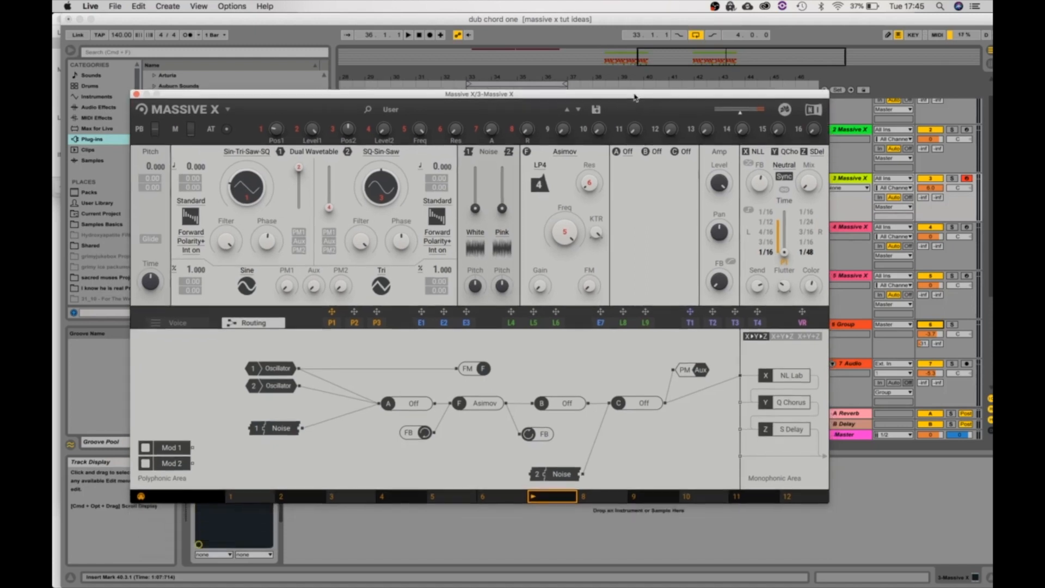